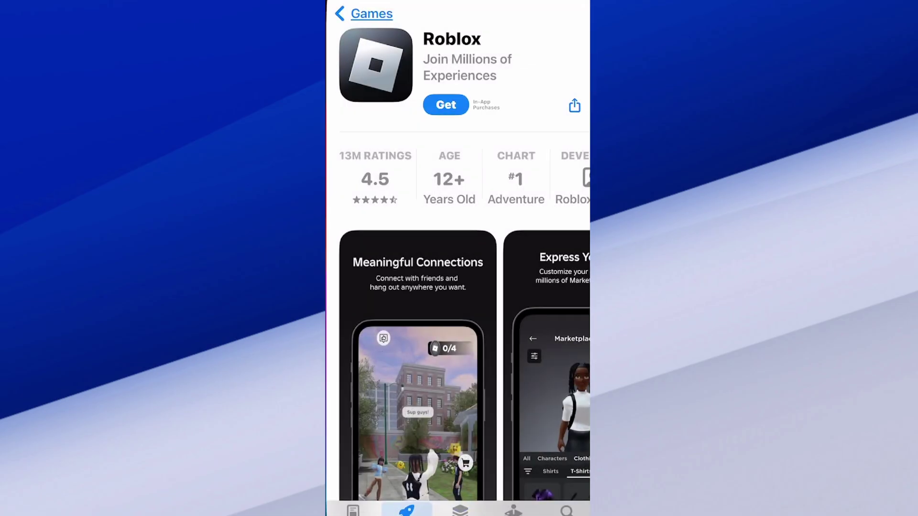
# Step: Leave the App Store, open Settings and clear the previous search
pyautogui.moveTo(457, 511); pyautogui.dragTo(458, 334)
pyautogui.moveTo(549, 239); pyautogui.dragTo(382, 239)
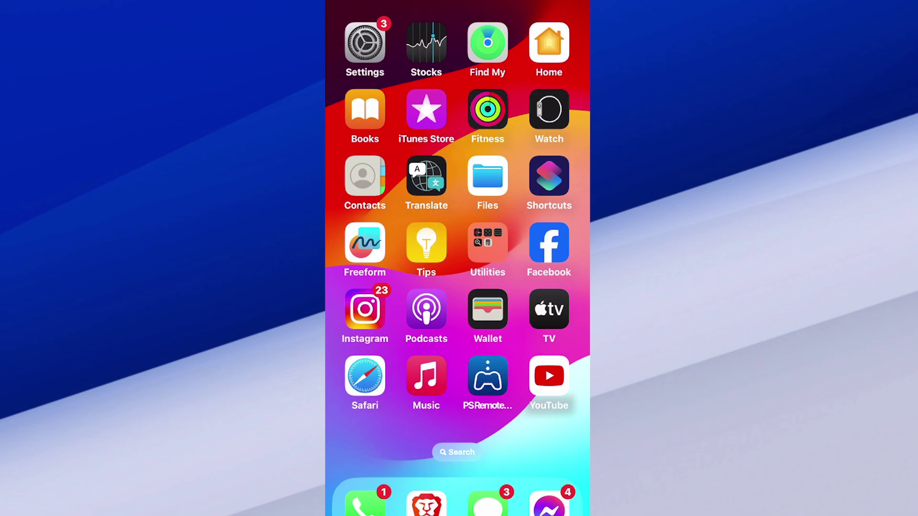
pyautogui.click(365, 42)
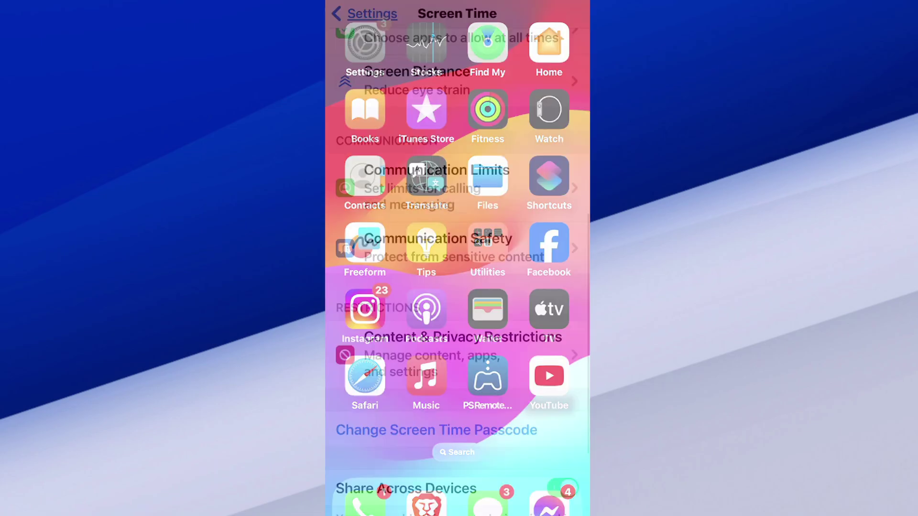
pyautogui.write('Scree')
pyautogui.click(430, 20)
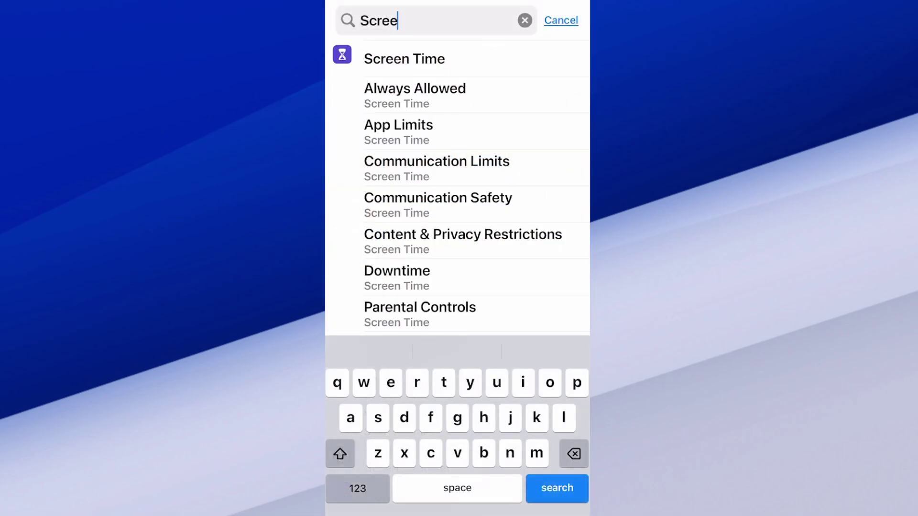
pyautogui.click(525, 20)
pyautogui.click(561, 20)
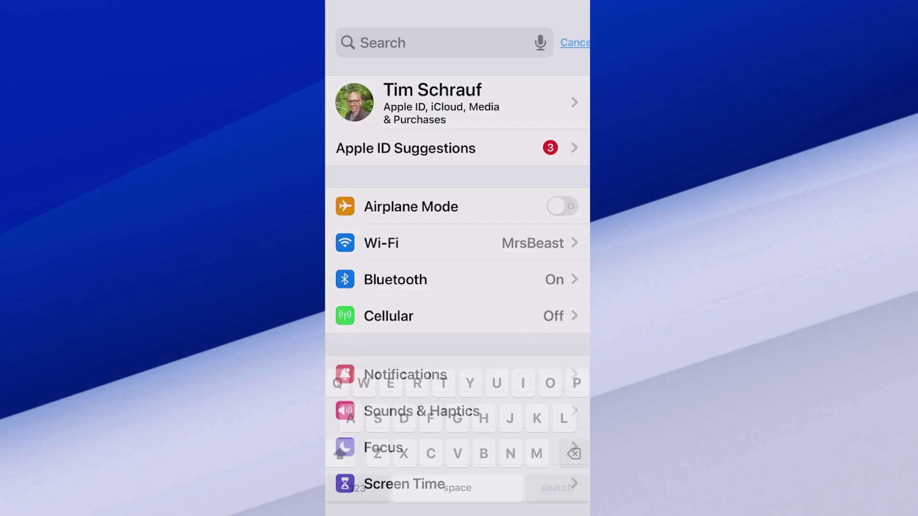
# Step: Search 'Scr' to reach Screen Time and scroll down to its restriction options
pyautogui.click(431, 77)
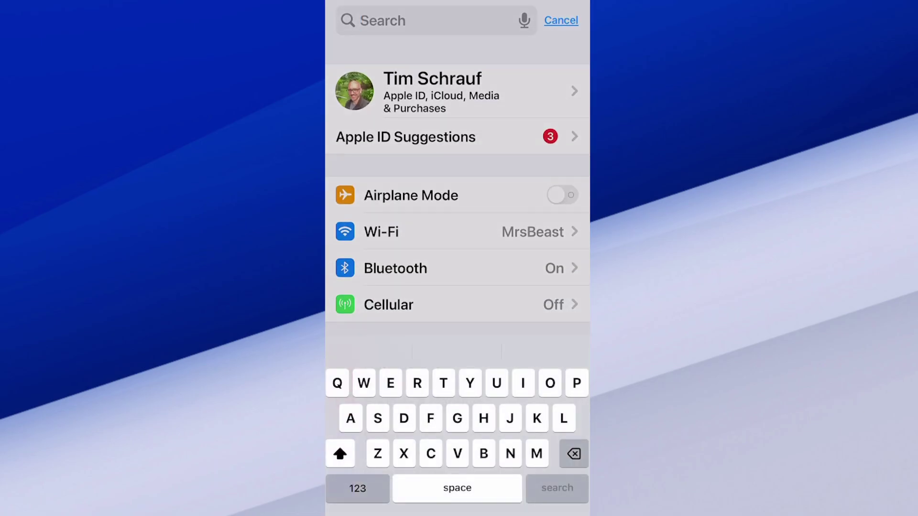
pyautogui.write('Scr')
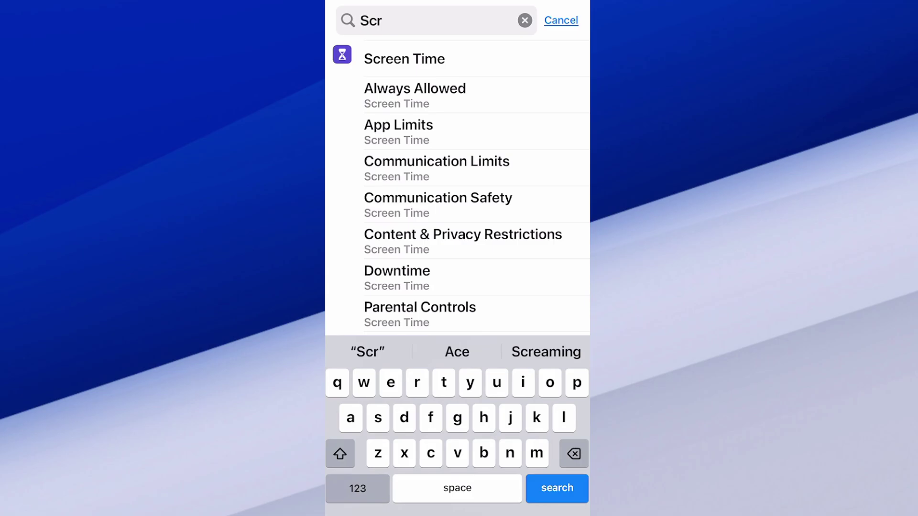
pyautogui.click(404, 58)
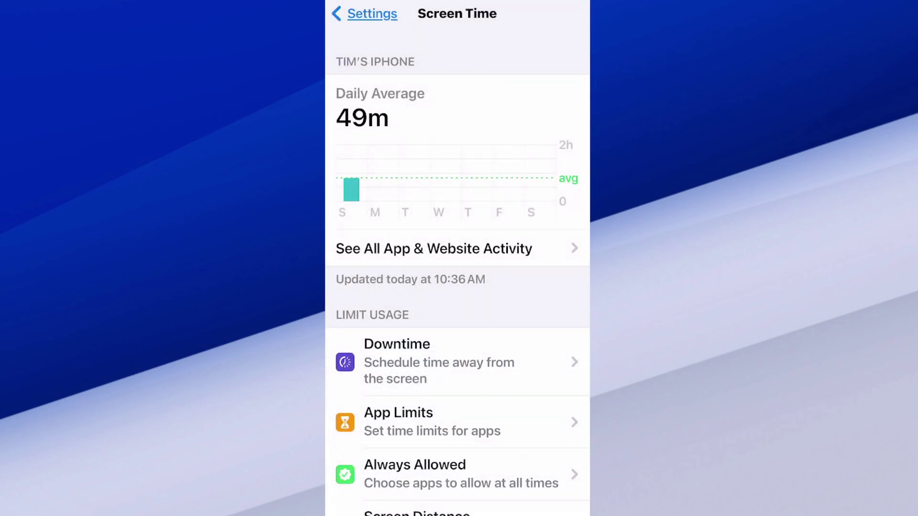
pyautogui.scroll(-3, 458, 273)
pyautogui.scroll(-5, 458, 272)
pyautogui.scroll(-4, 457, 272)
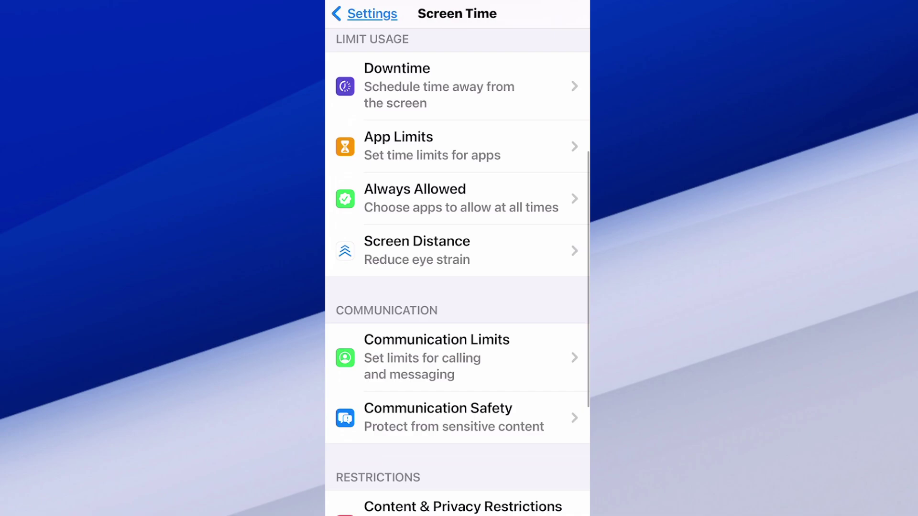
pyautogui.scroll(-3, 457, 272)
pyautogui.scroll(-3, 458, 272)
pyautogui.scroll(-2, 457, 272)
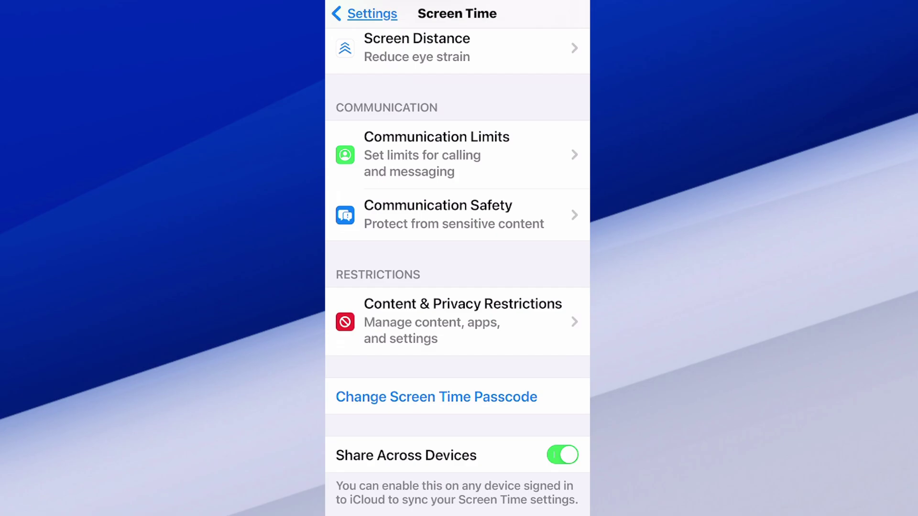
pyautogui.click(459, 321)
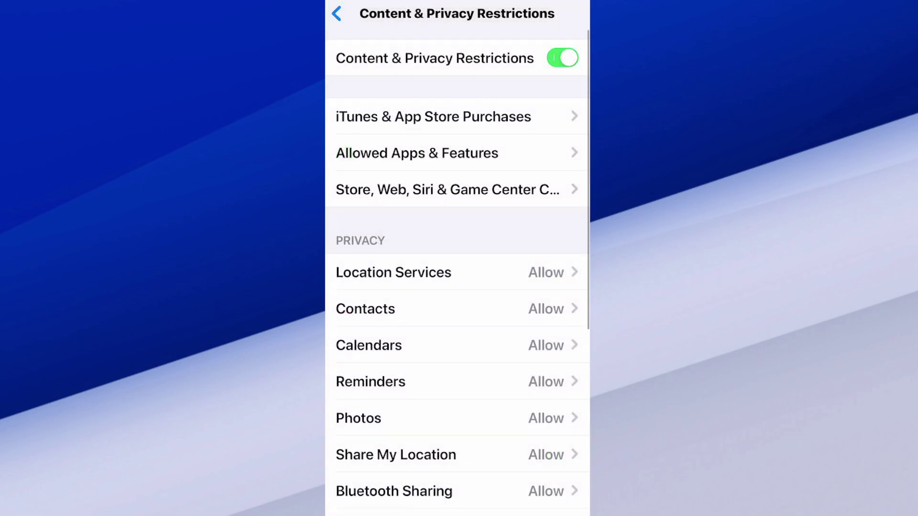
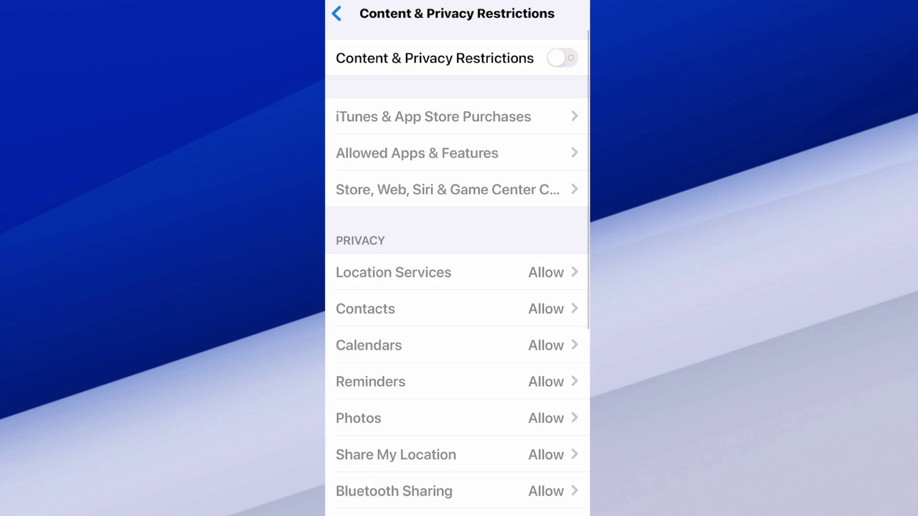
pyautogui.click(562, 58)
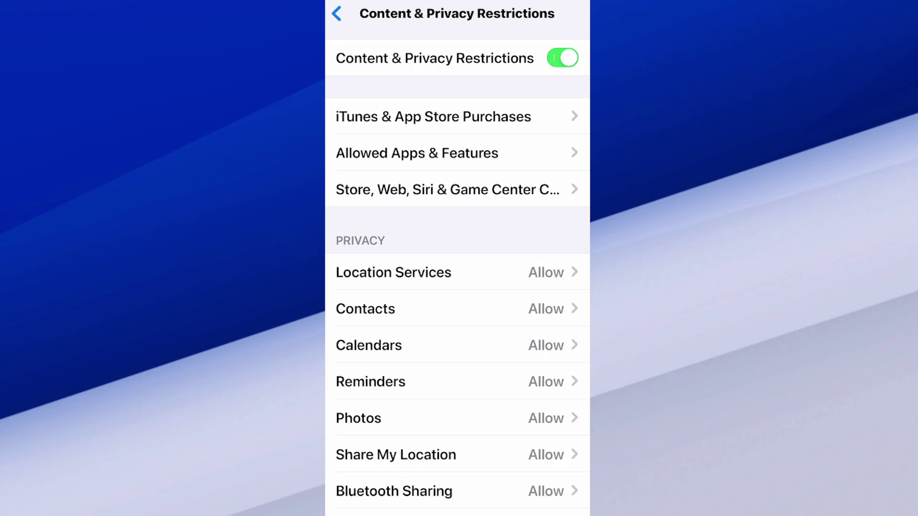
pyautogui.click(433, 117)
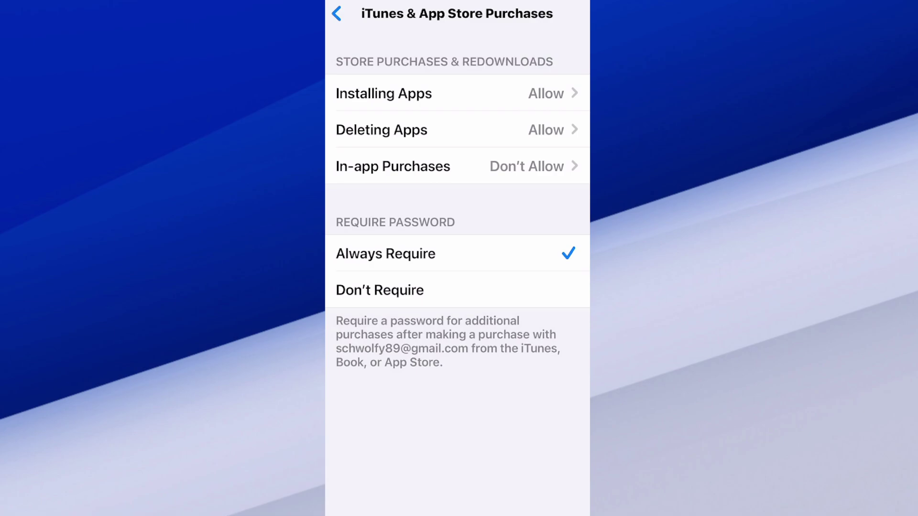
pyautogui.click(384, 94)
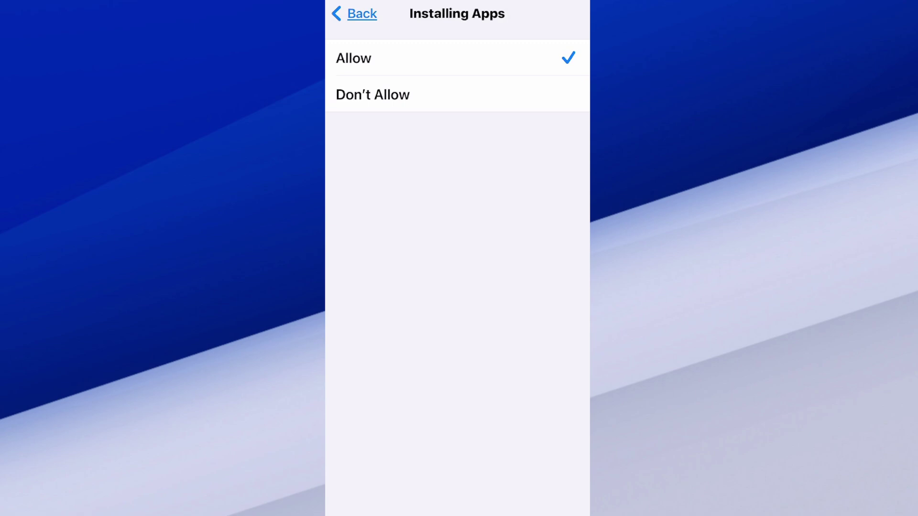
pyautogui.click(356, 14)
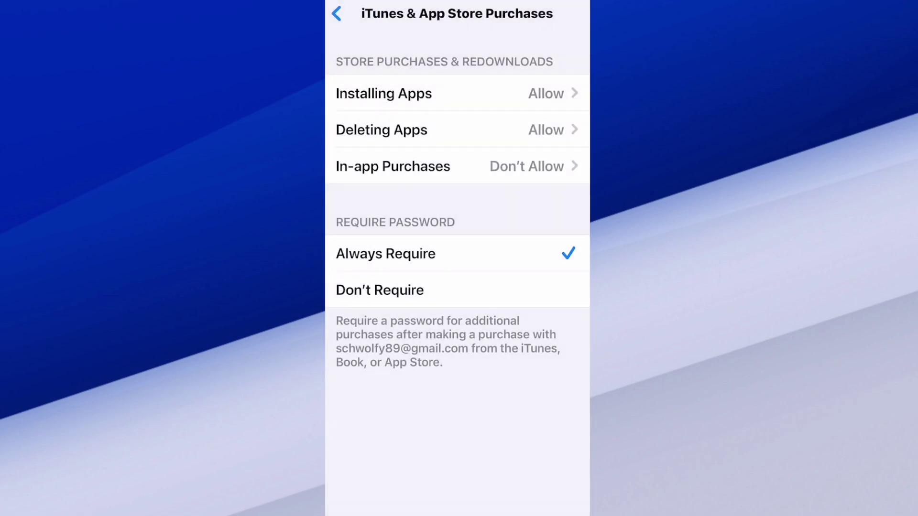
pyautogui.click(381, 130)
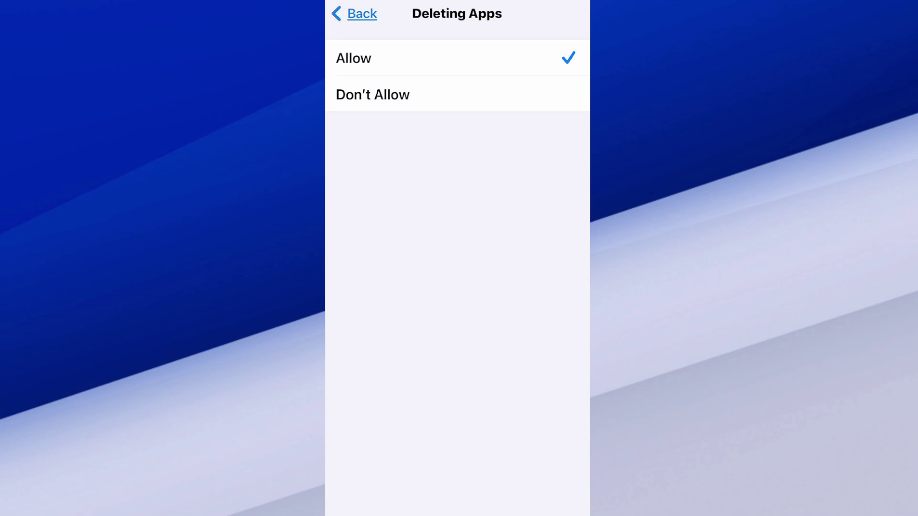
pyautogui.click(356, 14)
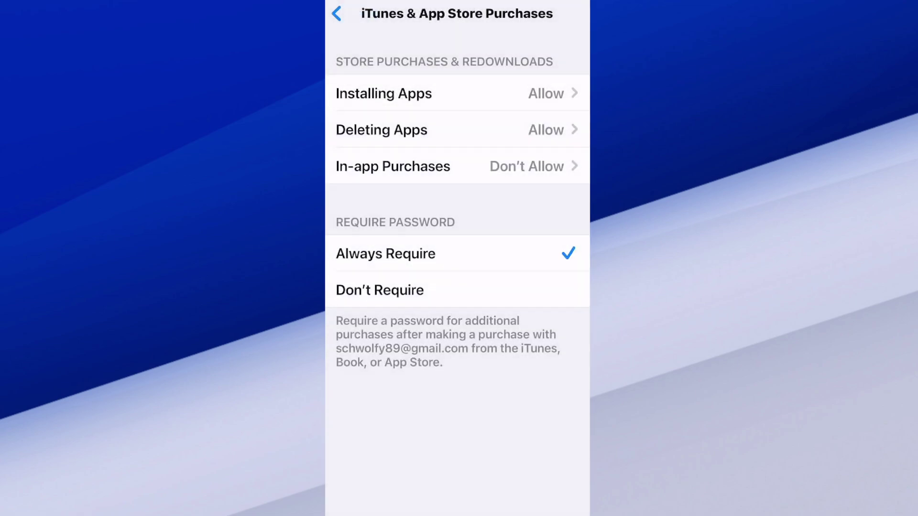
pyautogui.click(392, 166)
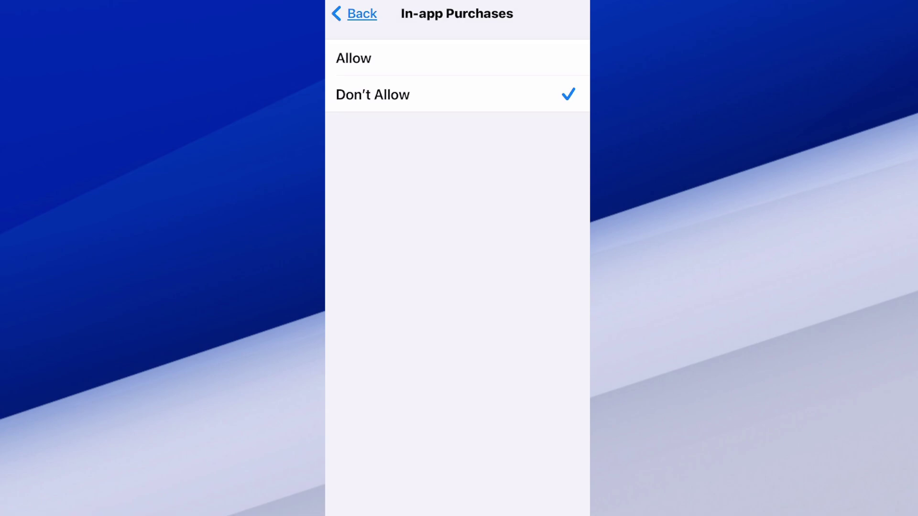
pyautogui.click(356, 13)
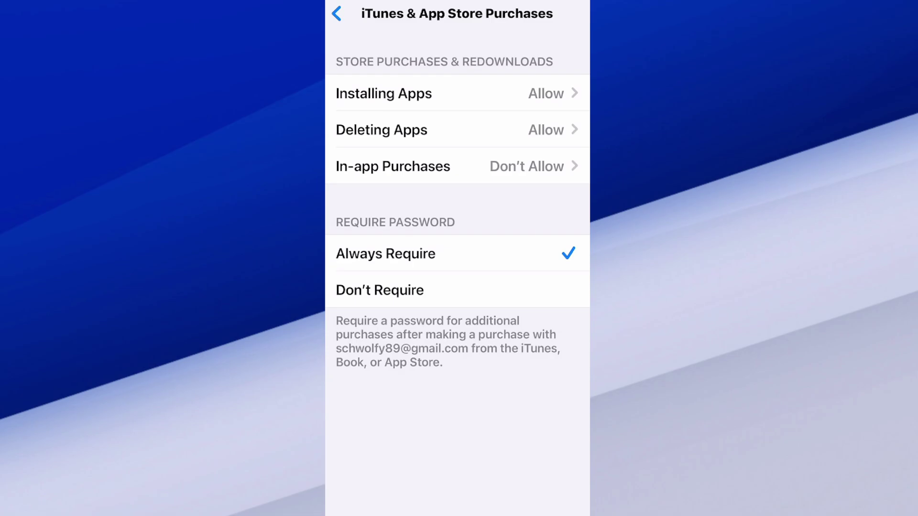
# Step: Go back and look through Allowed Apps & Features, leaving every app allowed
pyautogui.click(337, 13)
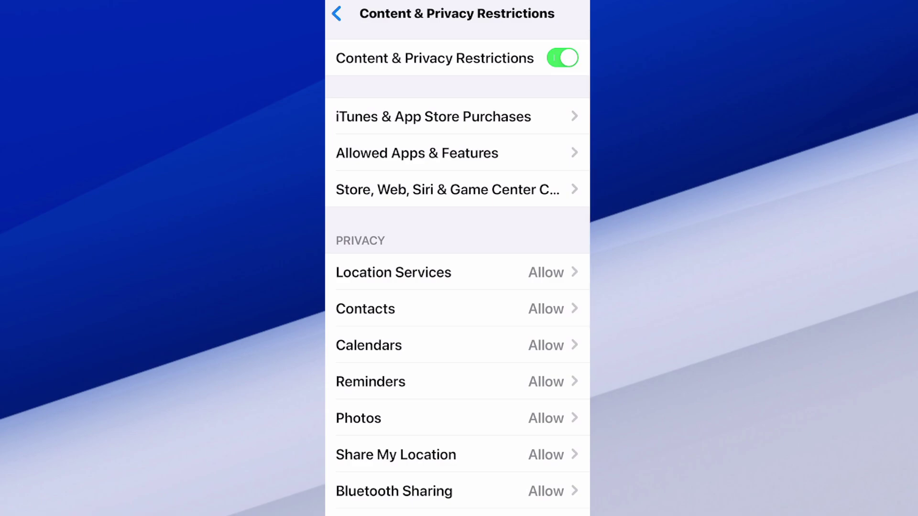
pyautogui.scroll(-1, 457, 258)
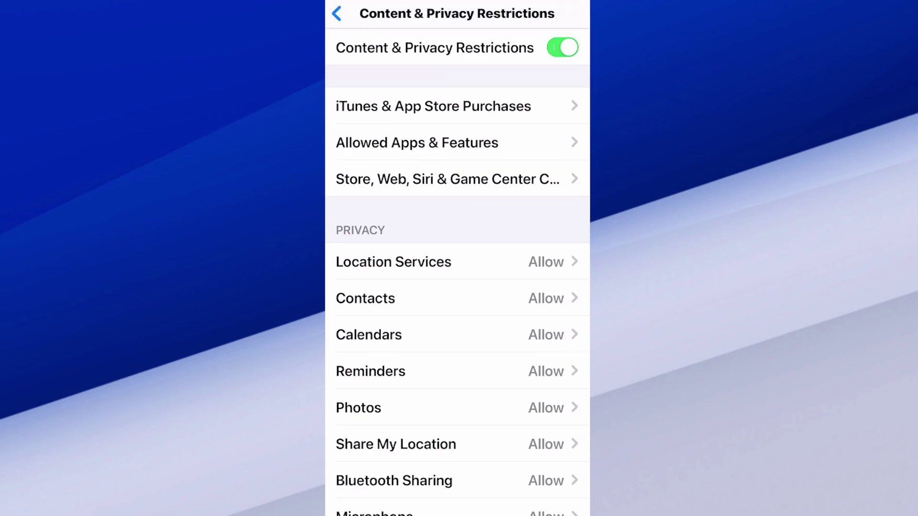
pyautogui.click(417, 143)
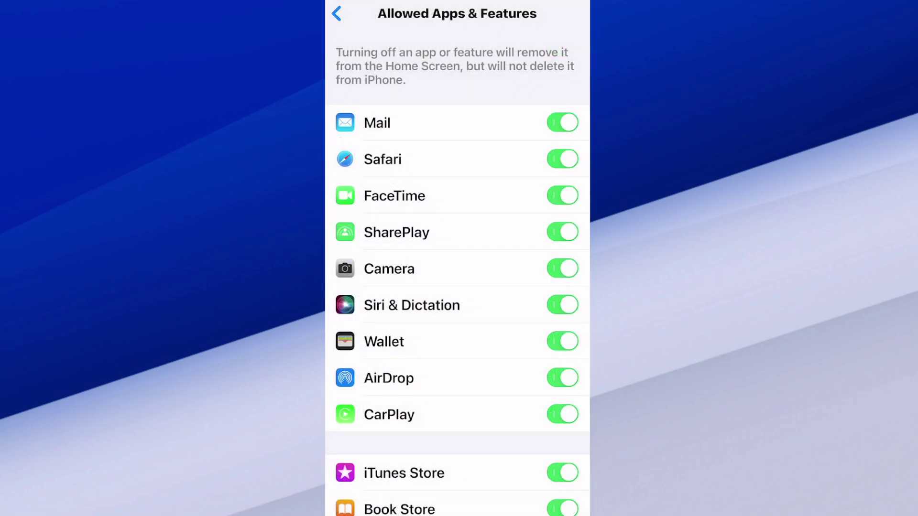
pyautogui.scroll(-2, 457, 268)
pyautogui.scroll(-3, 457, 258)
pyautogui.scroll(5, 457, 258)
pyautogui.scroll(-3, 458, 258)
pyautogui.scroll(3, 457, 258)
pyautogui.scroll(-3, 457, 259)
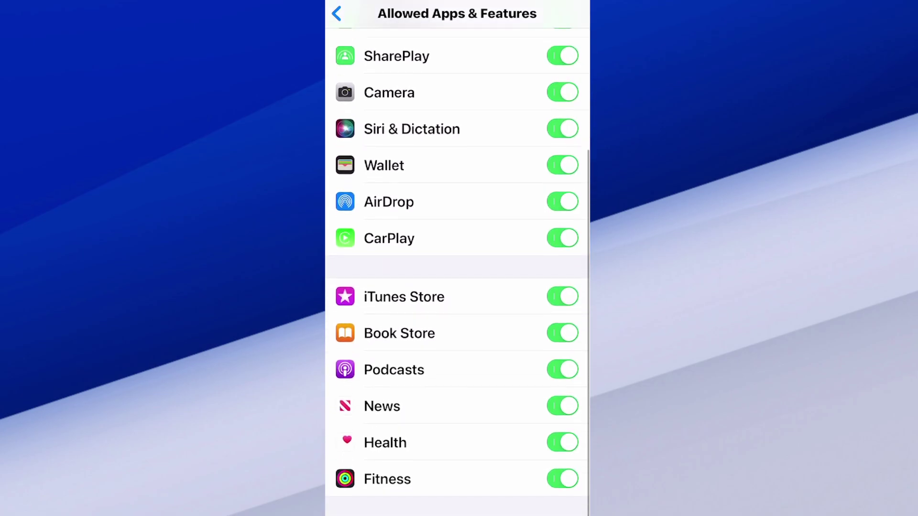
pyautogui.scroll(3, 457, 258)
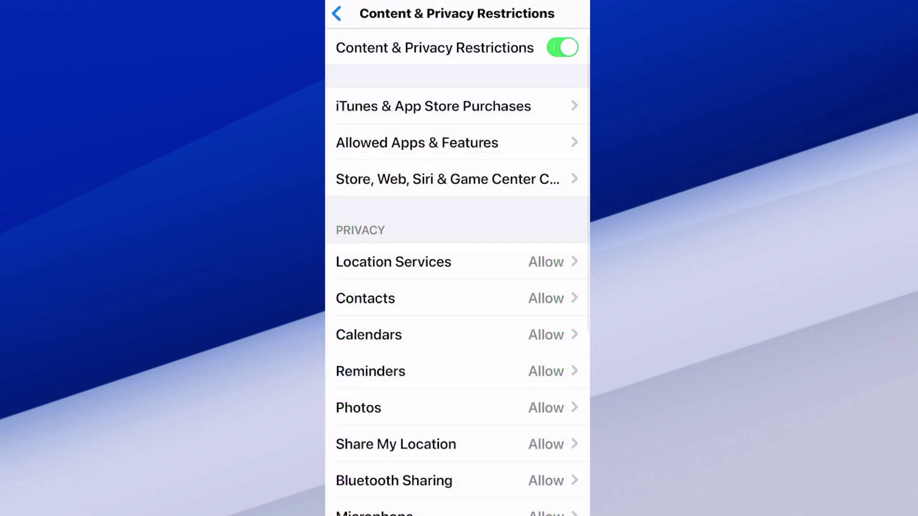